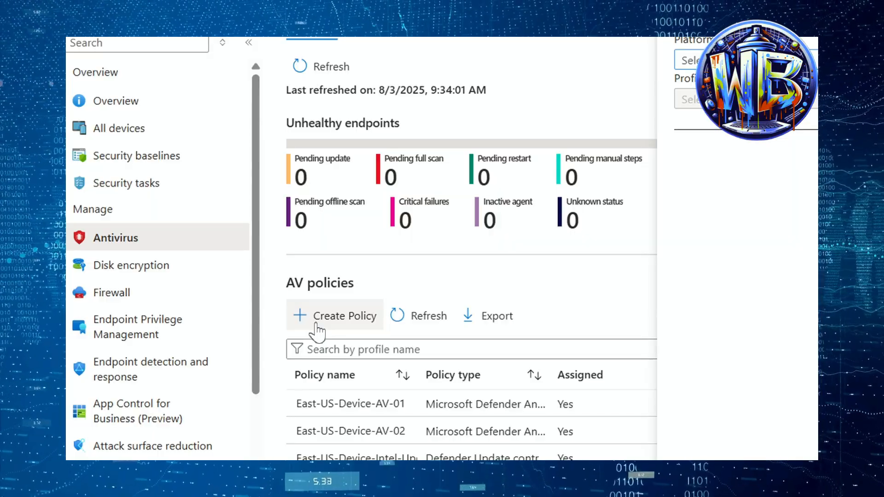
Create an antivirus policy for the Windows platform using the Microsoft Defender Antivirus profile.
{"action": "left_click", "coordinate": [317, 325]}
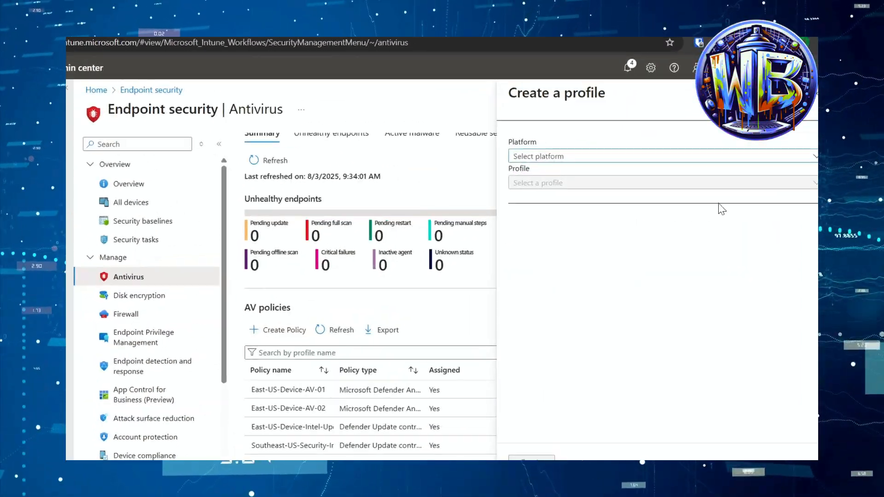
{"action": "left_click", "coordinate": [433, 137]}
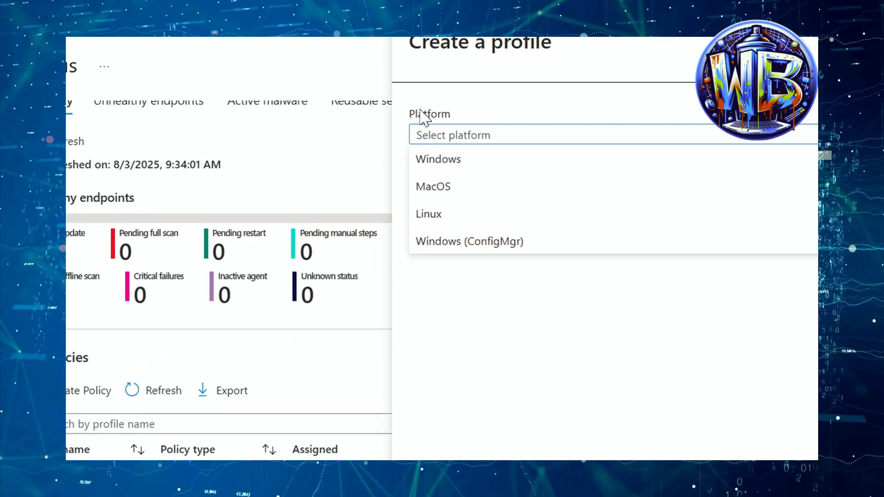
{"action": "left_click", "coordinate": [439, 159]}
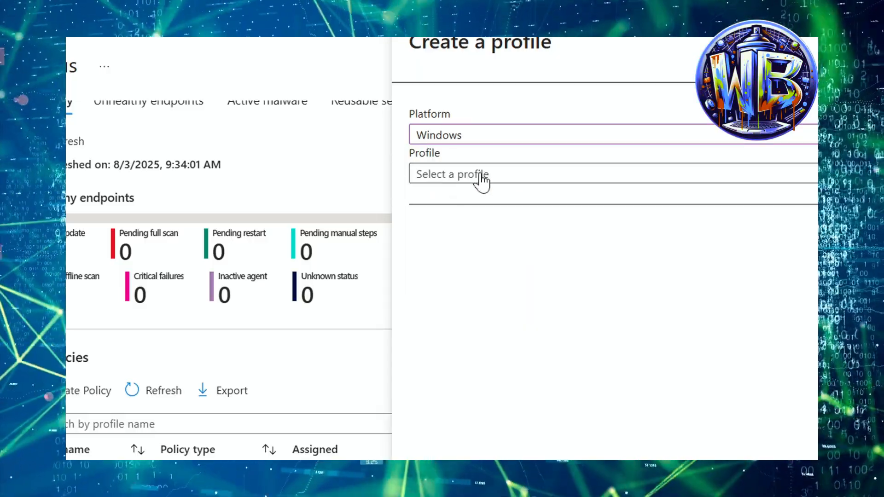
{"action": "left_click", "coordinate": [481, 178]}
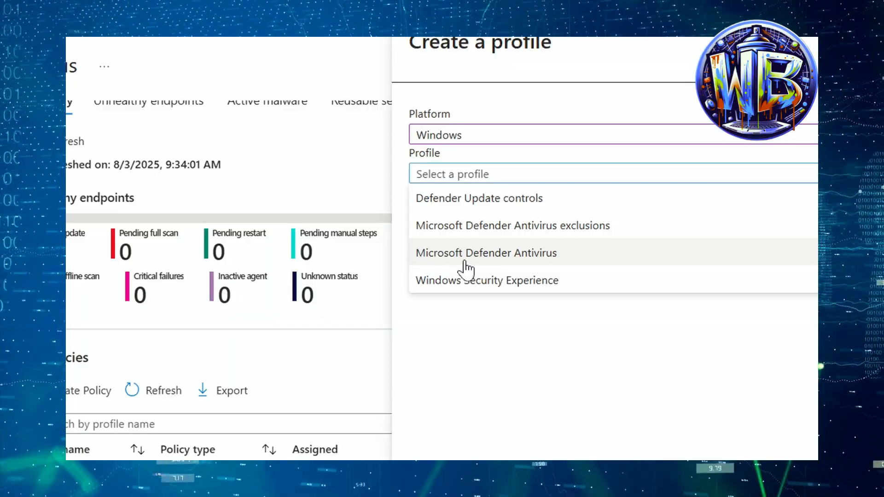
{"action": "left_click", "coordinate": [466, 267]}
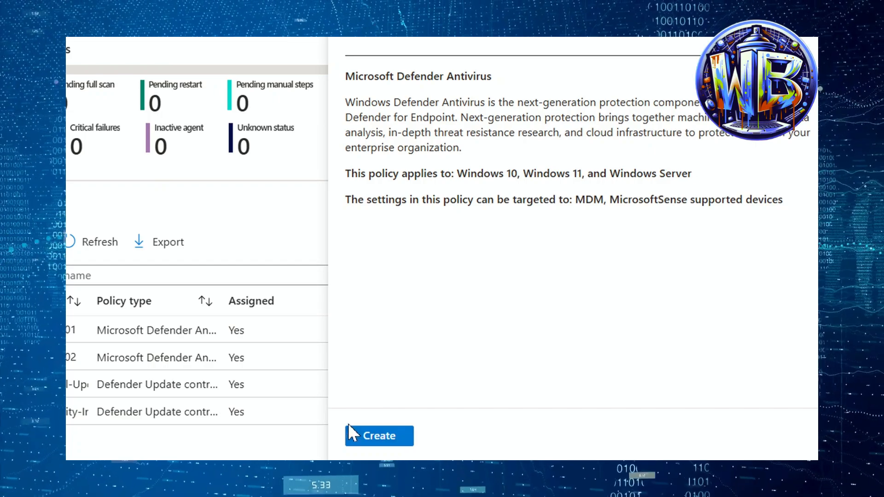
{"action": "left_click", "coordinate": [377, 441]}
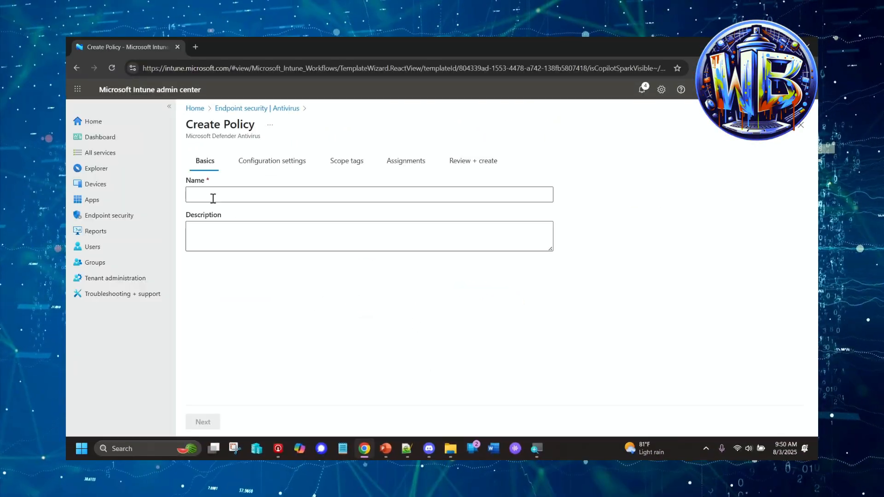
Name the policy Northeast-US-Device-AV-Pol-01 and proceed to its configuration settings.
{"action": "left_click", "coordinate": [213, 198]}
{"action": "type", "text": "Nor"}
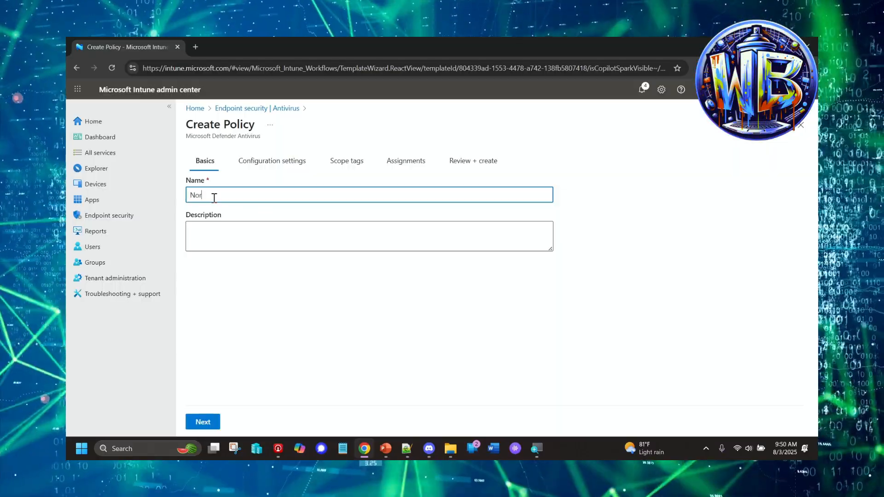
{"action": "type", "text": "theast"}
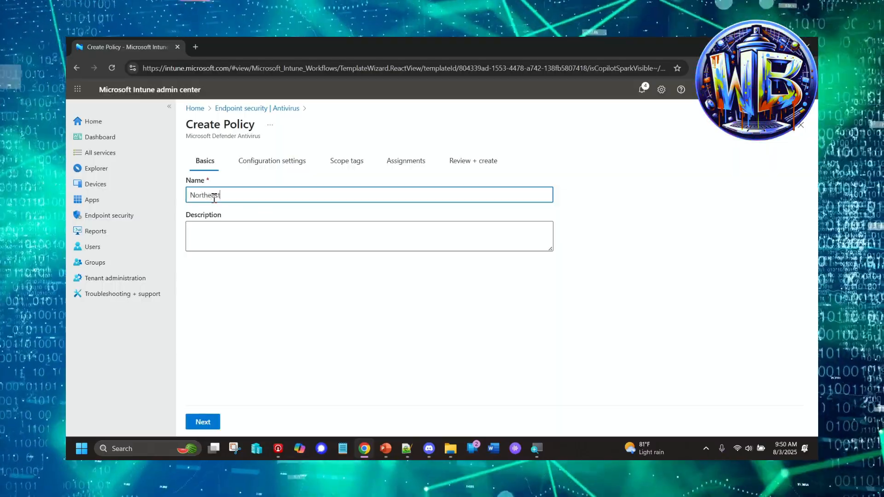
{"action": "type", "text": "-US-"}
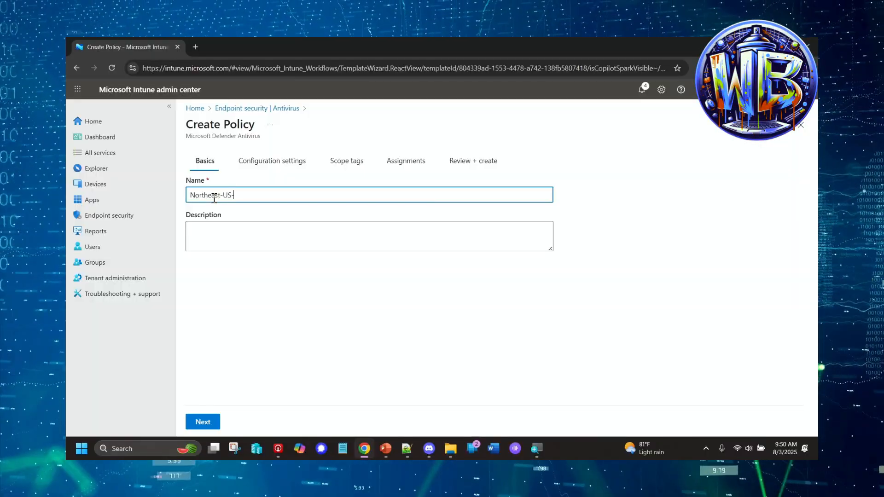
{"action": "type", "text": "Device-AV-Pol-01"}
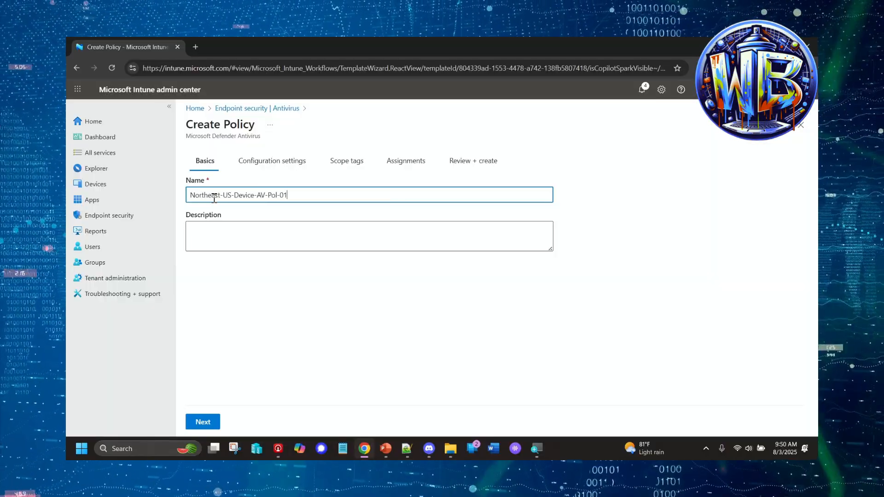
{"action": "left_click", "coordinate": [203, 428]}
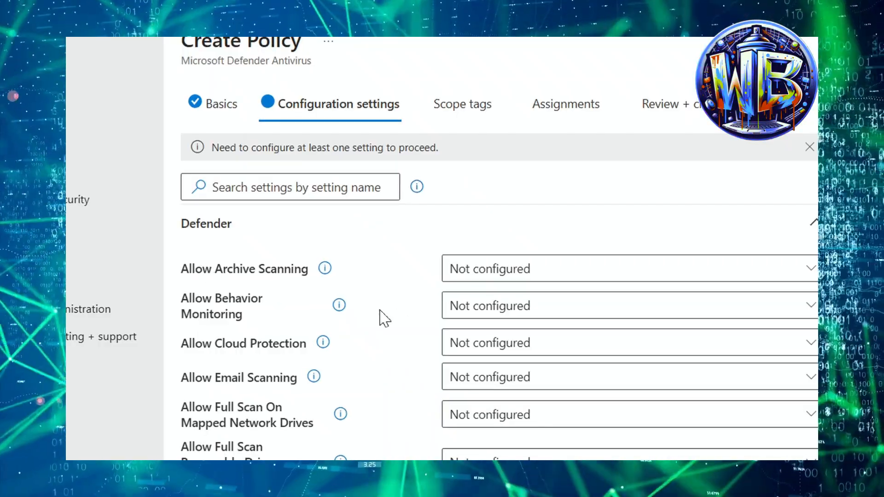
Leave Allow Archive Scanning not configured and set Allow Behavior Monitoring to Allowed, which turns on real-time behavior monitoring.
{"action": "left_click", "coordinate": [521, 276]}
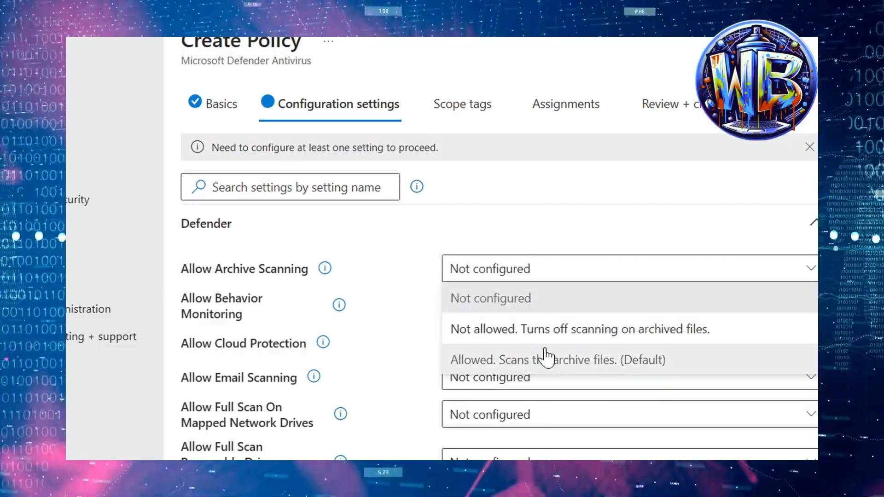
{"action": "left_click", "coordinate": [382, 335]}
{"action": "left_click", "coordinate": [461, 316]}
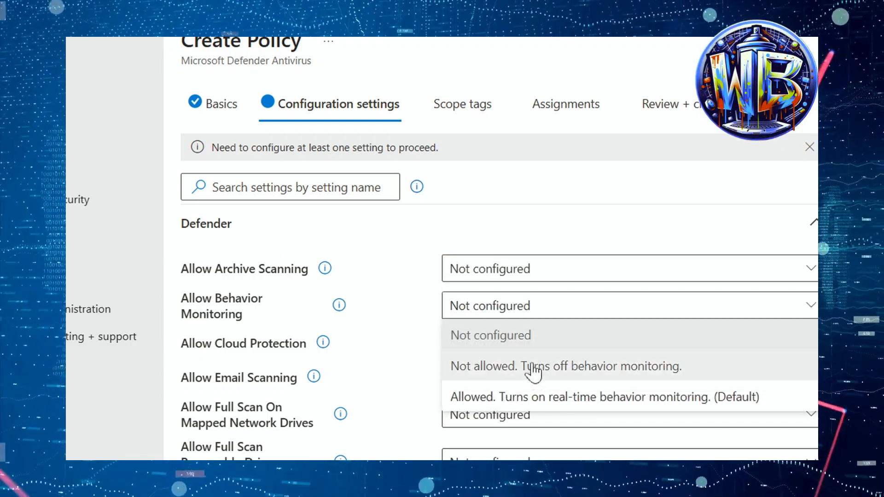
{"action": "left_click", "coordinate": [731, 399]}
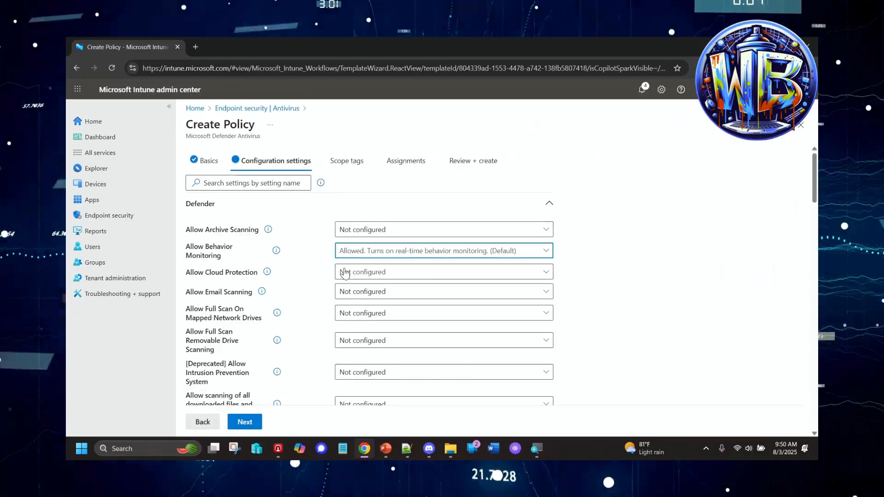
Examine the available Cloud Block Level options further down the Defender settings without choosing one.
{"action": "scroll", "coordinate": [331, 258], "scroll_direction": "down", "scroll_amount": 5}
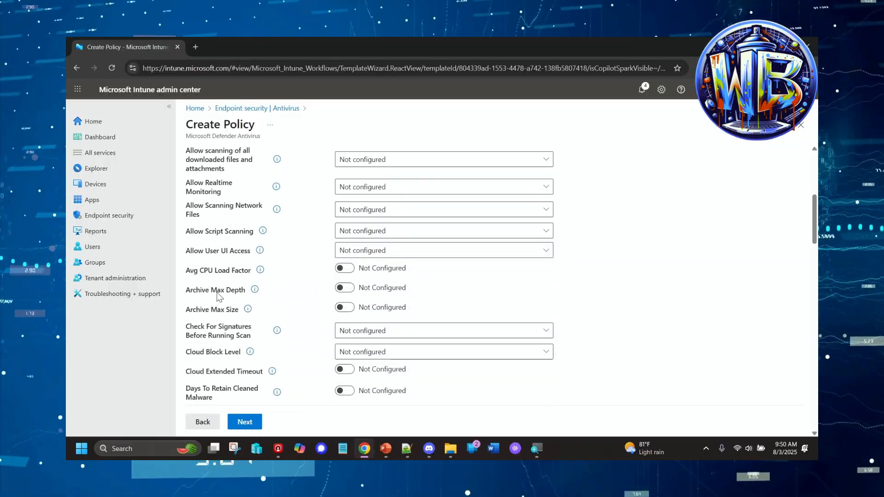
{"action": "scroll", "coordinate": [219, 297], "scroll_direction": "down", "scroll_amount": 1}
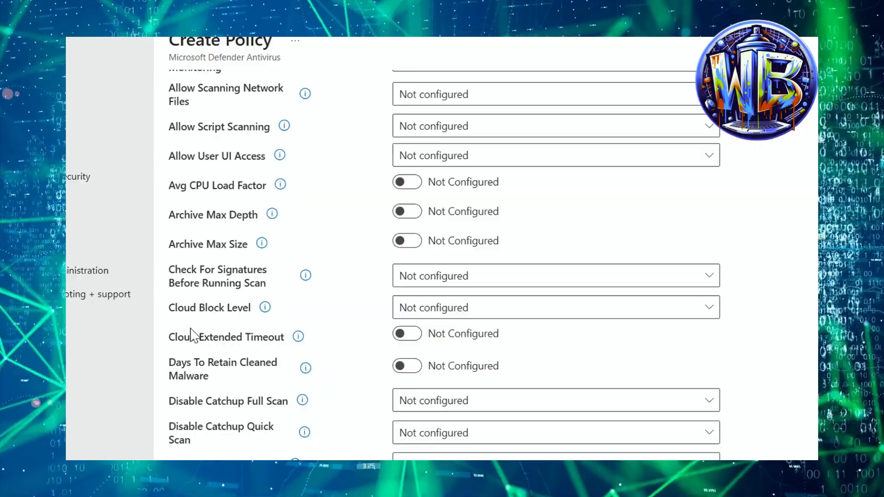
{"action": "left_click", "coordinate": [499, 309]}
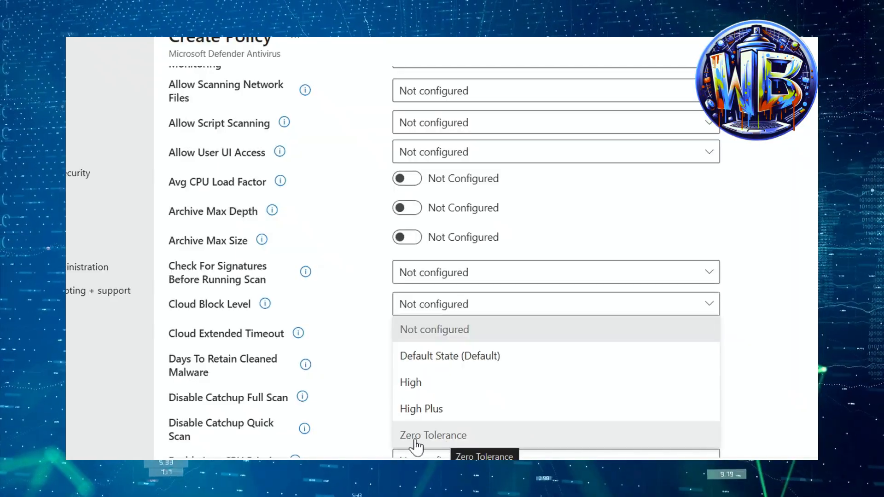
{"action": "left_click", "coordinate": [350, 175]}
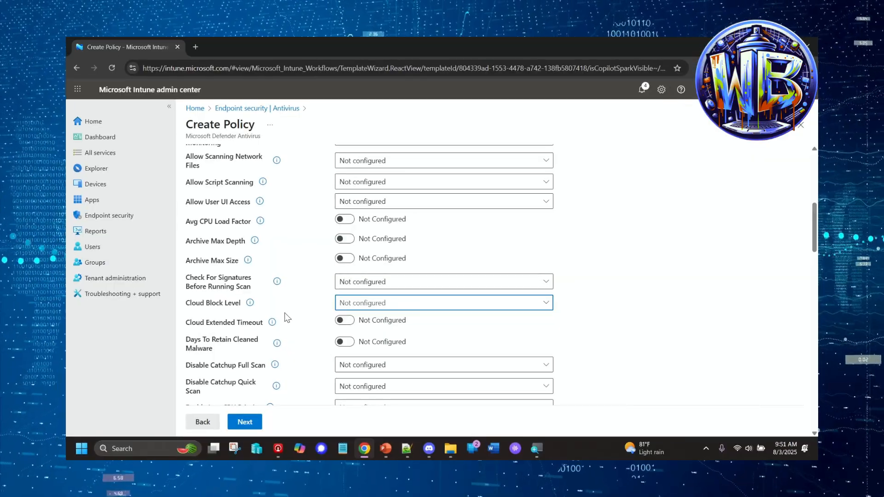
Review the excluded extensions, paths and processes sections and the available PUA Protection options.
{"action": "scroll", "coordinate": [285, 313], "scroll_direction": "down", "scroll_amount": 7}
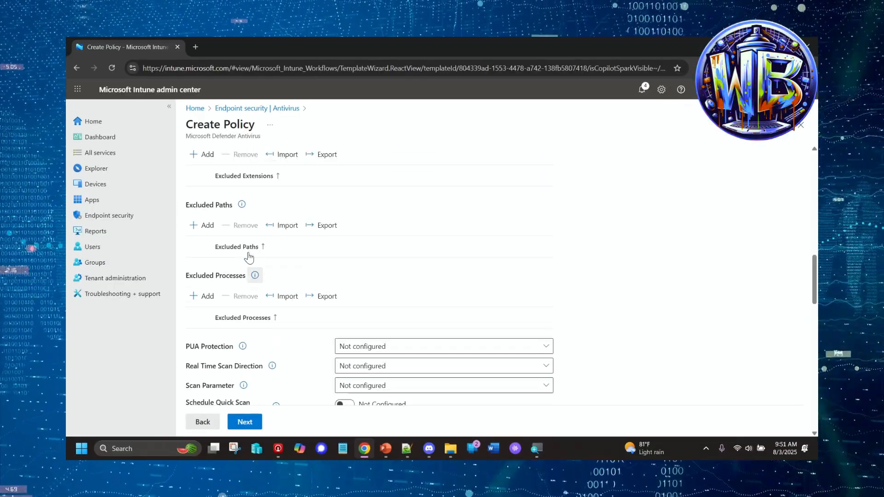
{"action": "scroll", "coordinate": [249, 257], "scroll_direction": "up", "scroll_amount": 3}
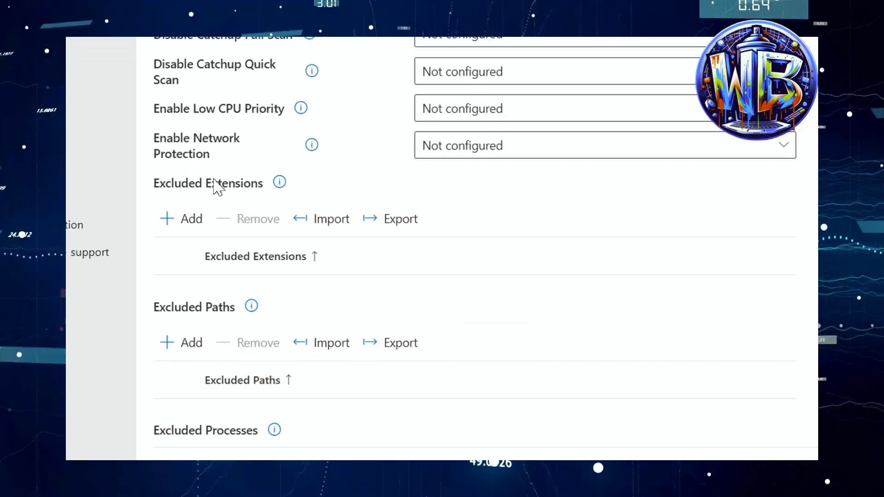
{"action": "scroll", "coordinate": [263, 205], "scroll_direction": "down", "scroll_amount": 2}
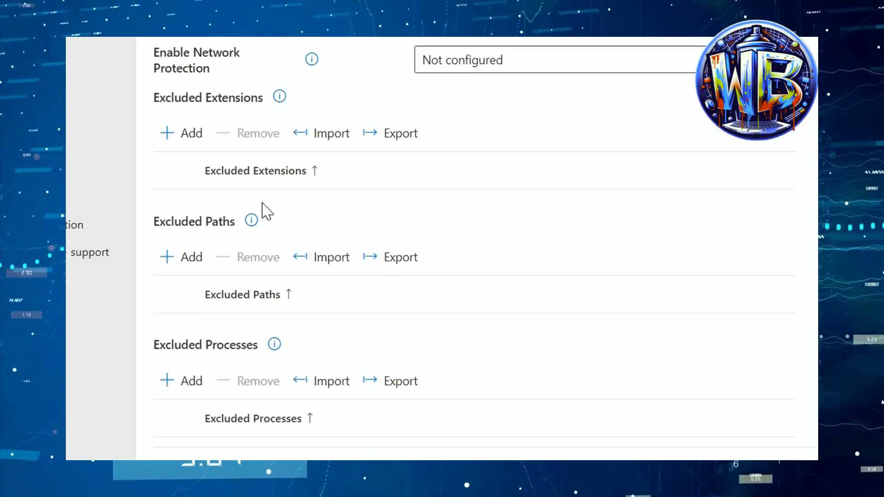
{"action": "scroll", "coordinate": [233, 329], "scroll_direction": "down", "scroll_amount": 6}
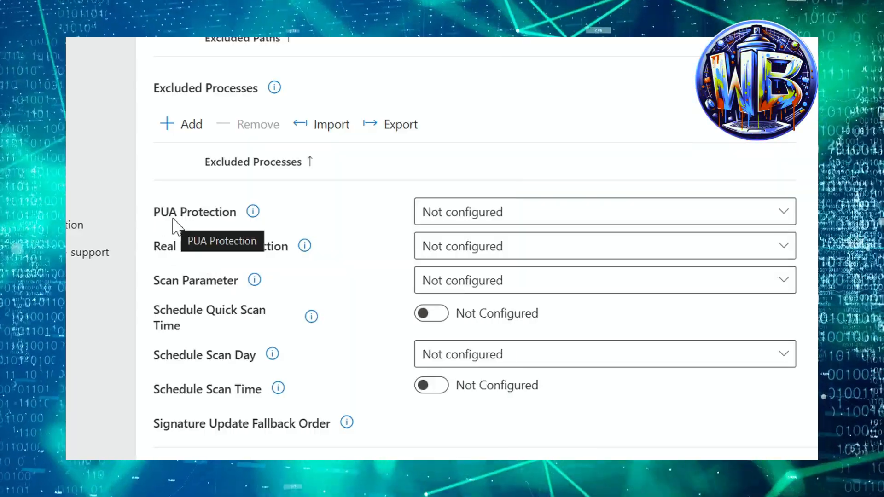
{"action": "left_click", "coordinate": [488, 222]}
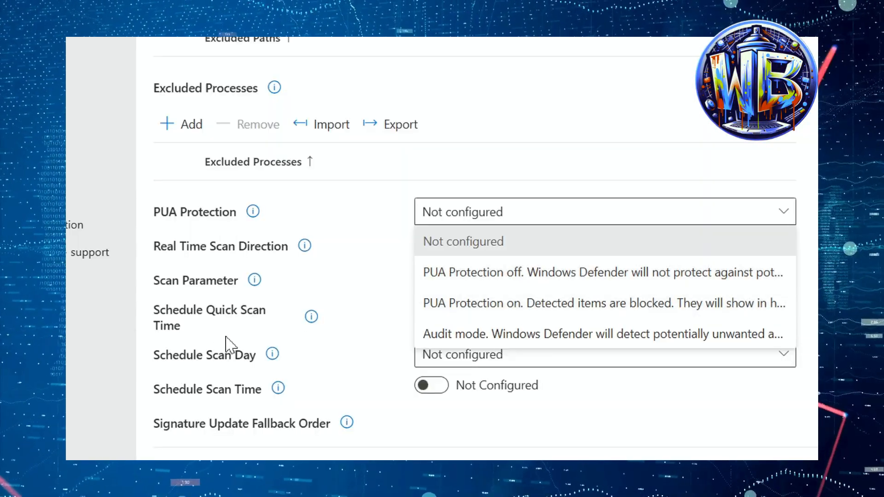
{"action": "left_click", "coordinate": [208, 318]}
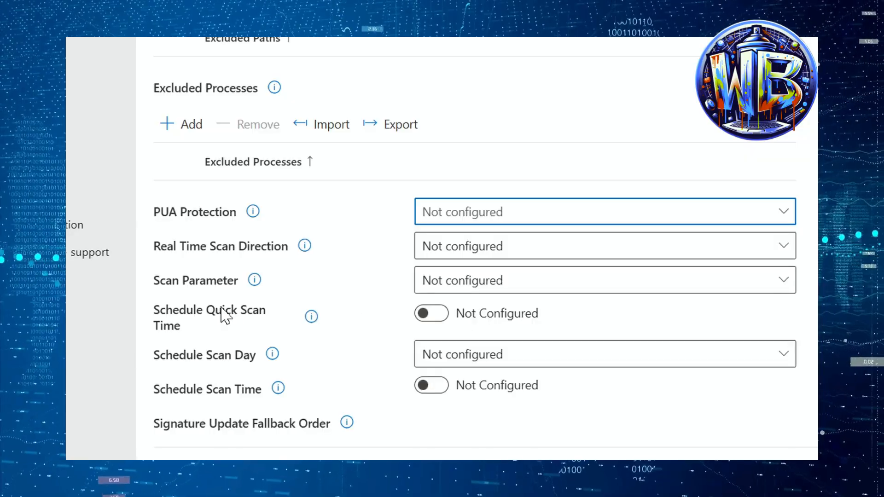
Enable Schedule Quick Scan Time briefly to inspect it, switch it back off, and look over the signature update settings.
{"action": "left_click", "coordinate": [433, 314]}
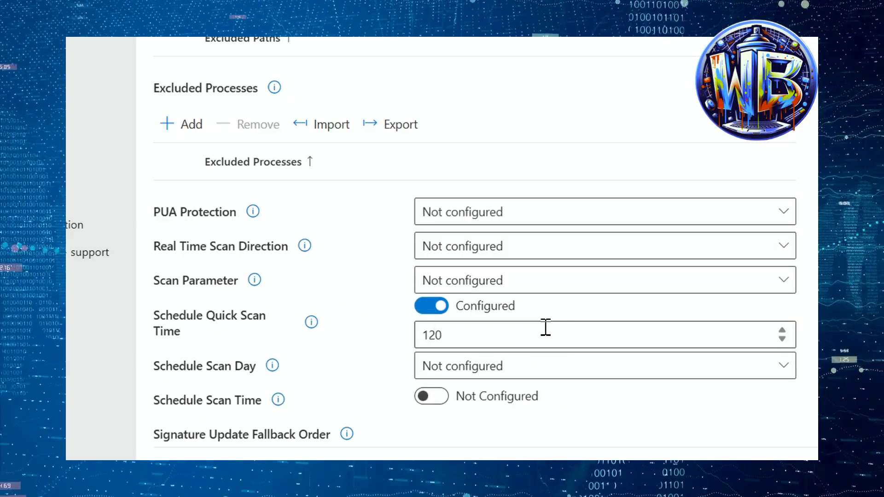
{"action": "left_click", "coordinate": [431, 311]}
{"action": "scroll", "coordinate": [348, 276], "scroll_direction": "down", "scroll_amount": 5}
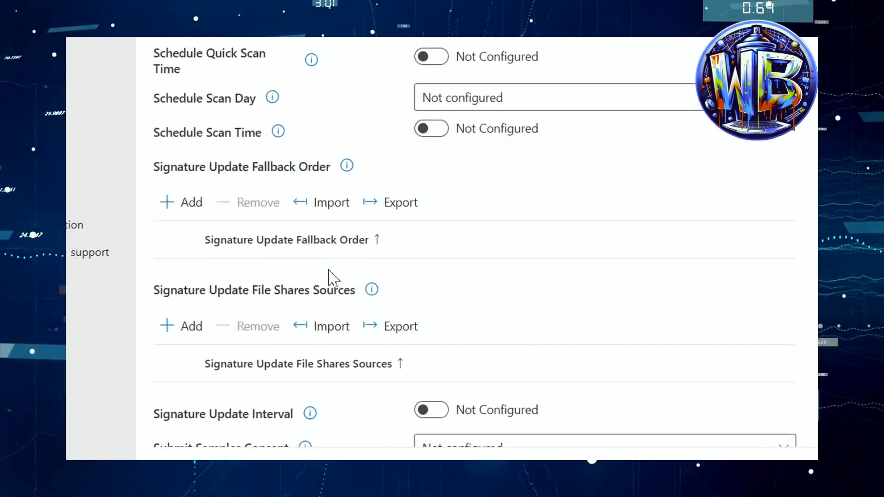
{"action": "scroll", "coordinate": [293, 277], "scroll_direction": "up", "scroll_amount": 3}
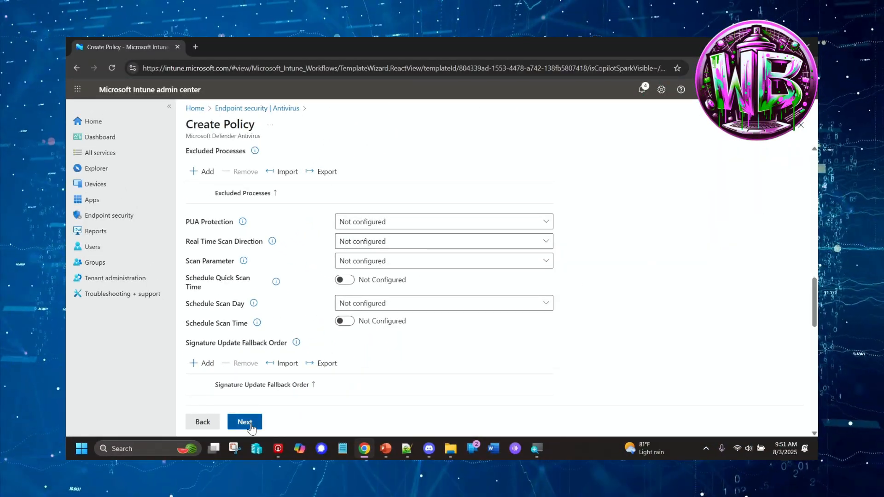
Keep the Default scope tag and assign the policy to the Windows Devices group with the target type Include.
{"action": "left_click", "coordinate": [251, 426]}
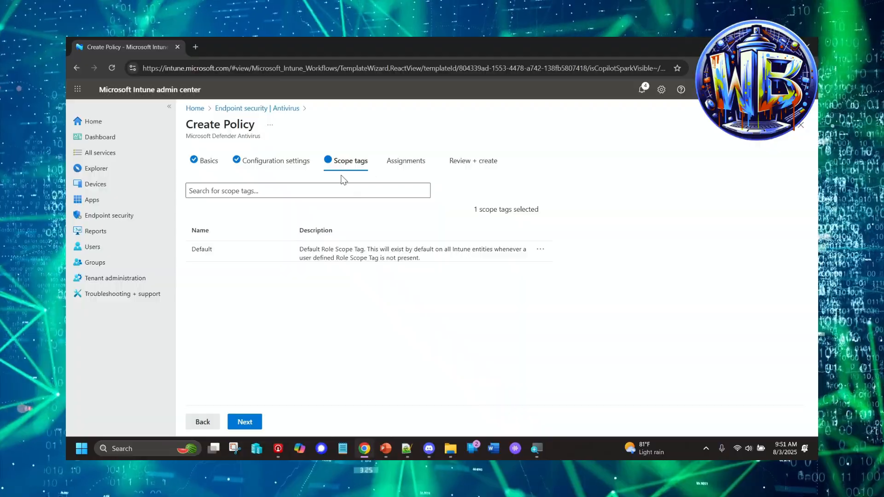
{"action": "left_click", "coordinate": [246, 422]}
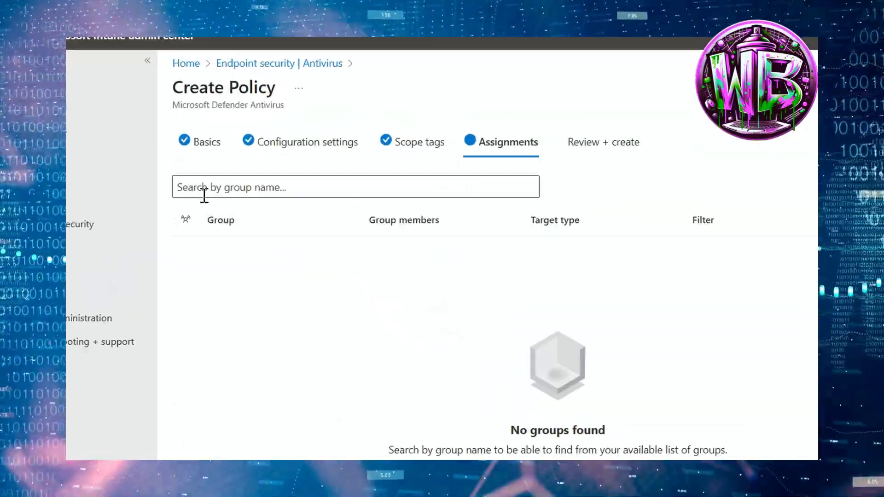
{"action": "left_click", "coordinate": [194, 192]}
{"action": "type", "text": "Windows"}
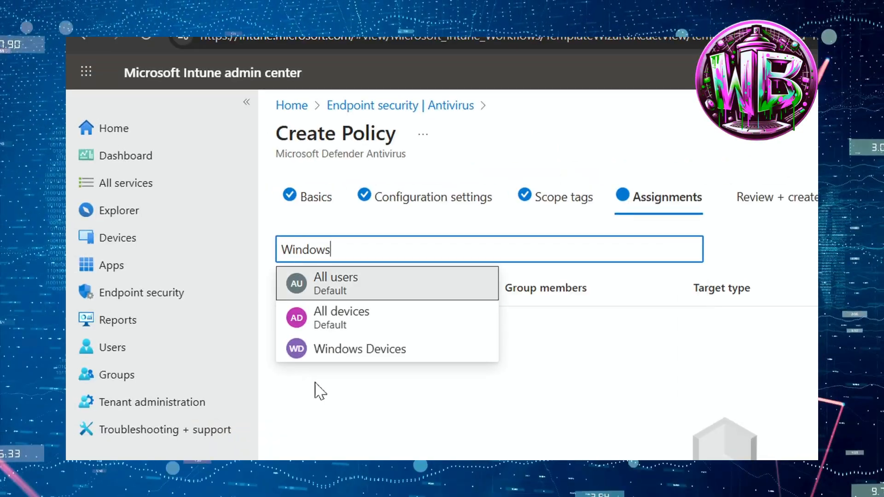
{"action": "left_click", "coordinate": [333, 349]}
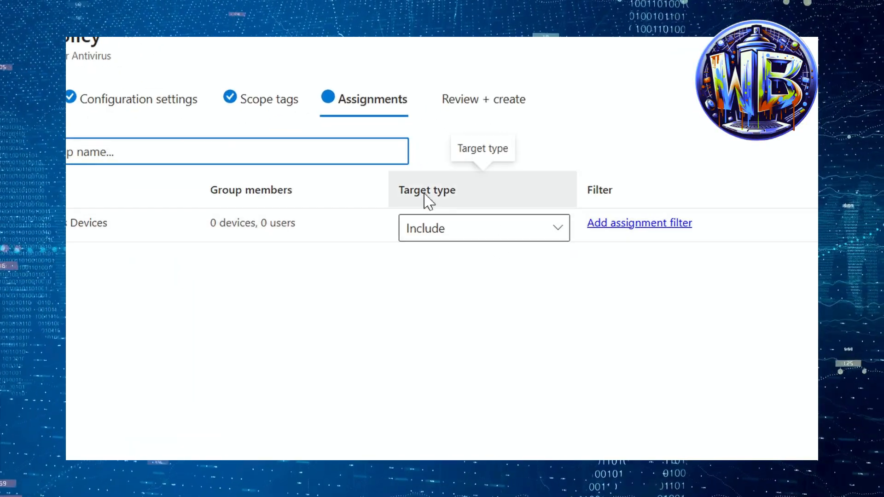
{"action": "left_click", "coordinate": [471, 236]}
{"action": "left_click", "coordinate": [397, 365]}
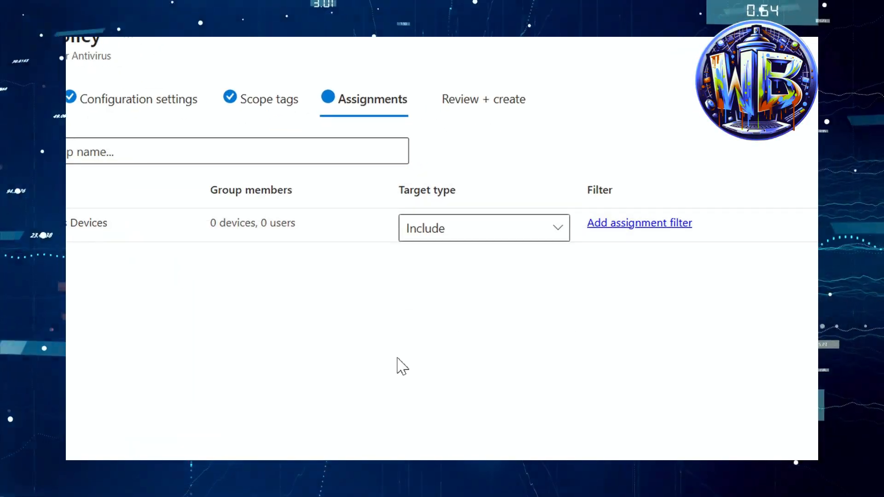
Add the Device-Ver-01 assignment filter in Include mode to the Windows Devices group and check its edit options without changing them.
{"action": "left_click", "coordinate": [658, 226]}
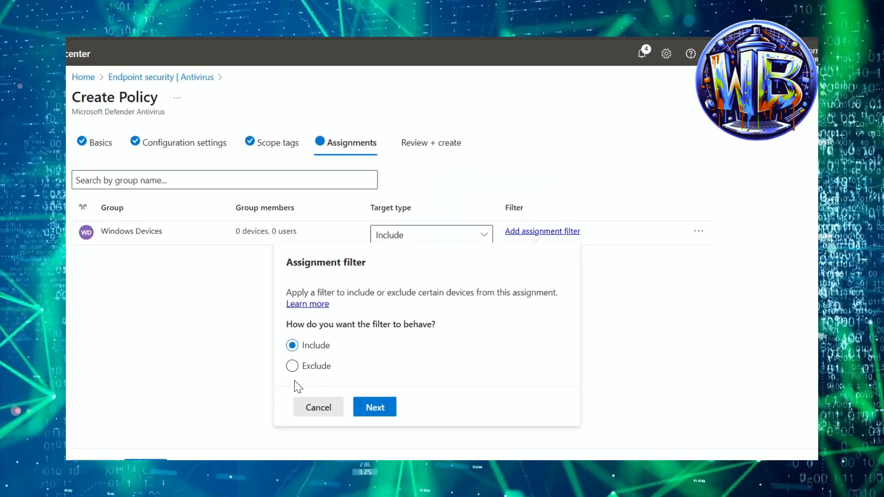
{"action": "left_click", "coordinate": [366, 407]}
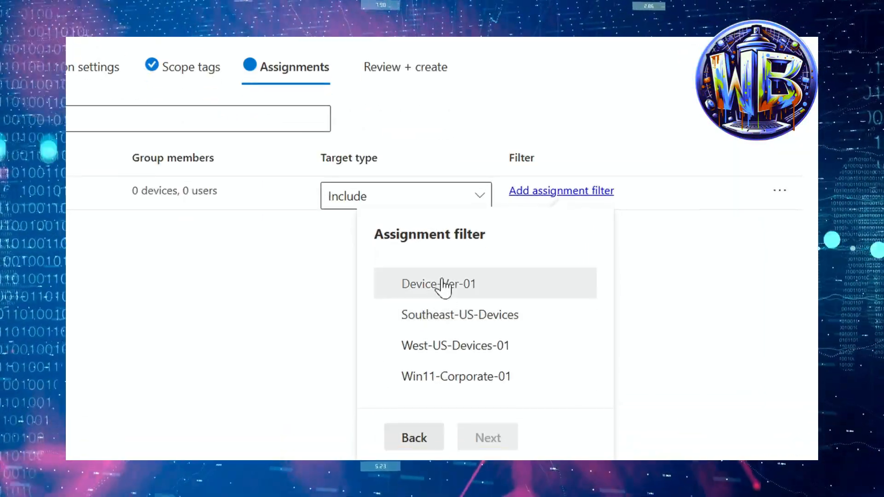
{"action": "left_click", "coordinate": [440, 289]}
{"action": "left_click", "coordinate": [465, 428]}
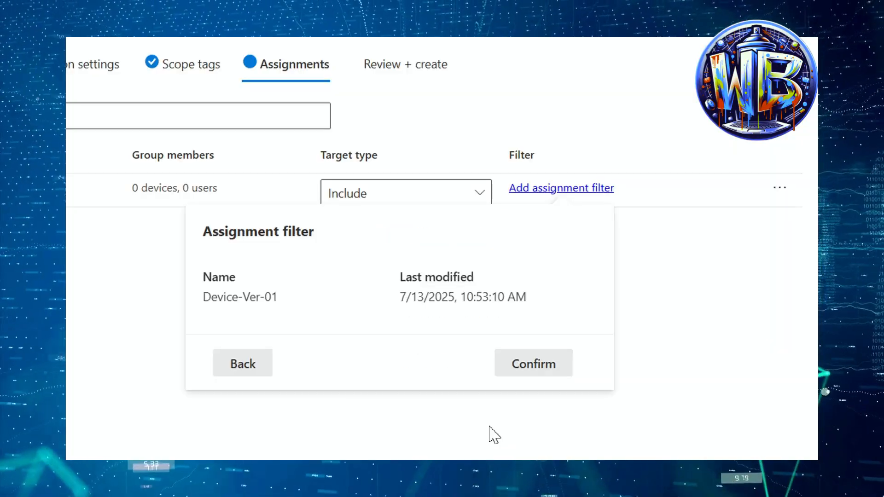
{"action": "left_click", "coordinate": [506, 369]}
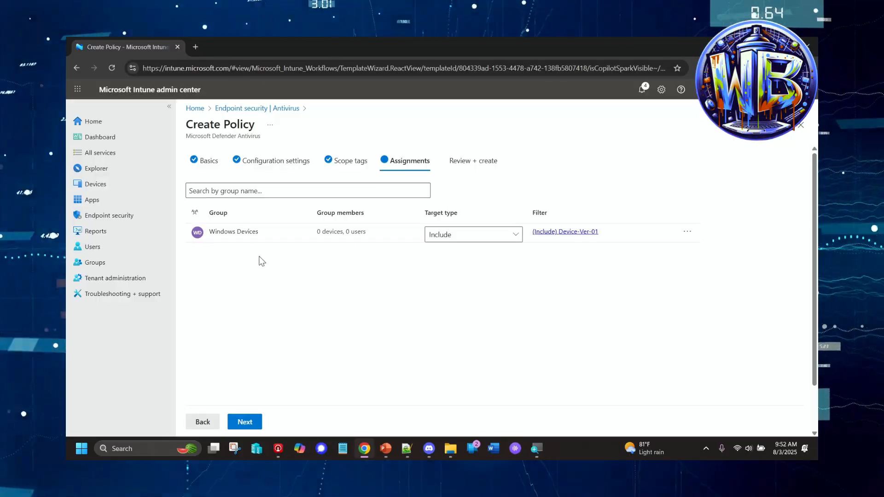
{"action": "left_click", "coordinate": [575, 234]}
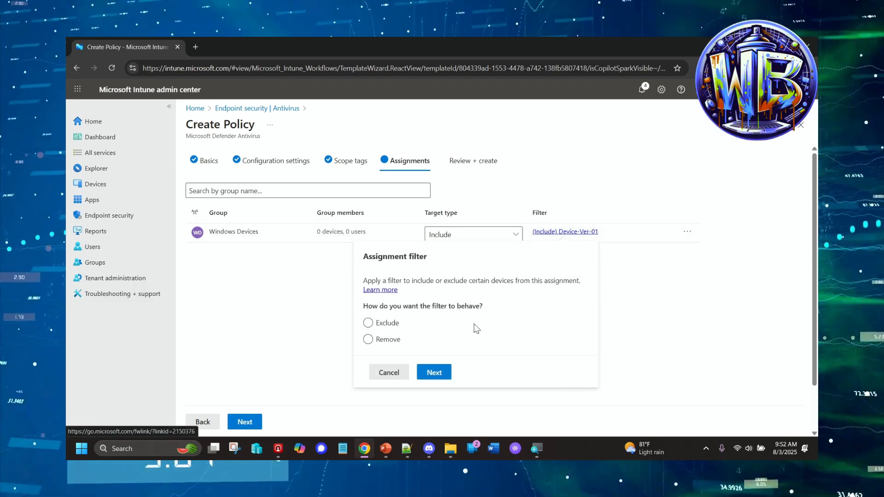
{"action": "left_click", "coordinate": [389, 373]}
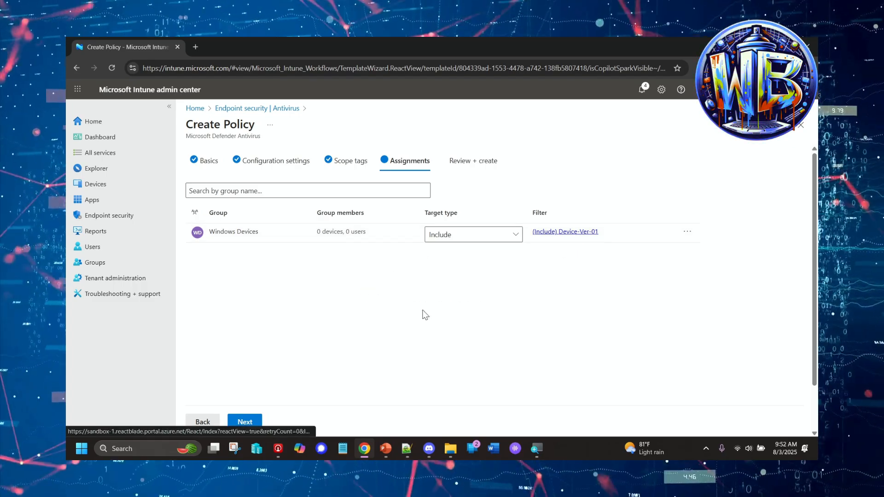
Review the basics and settings summary of the new antivirus policy and save it.
{"action": "left_click", "coordinate": [248, 424]}
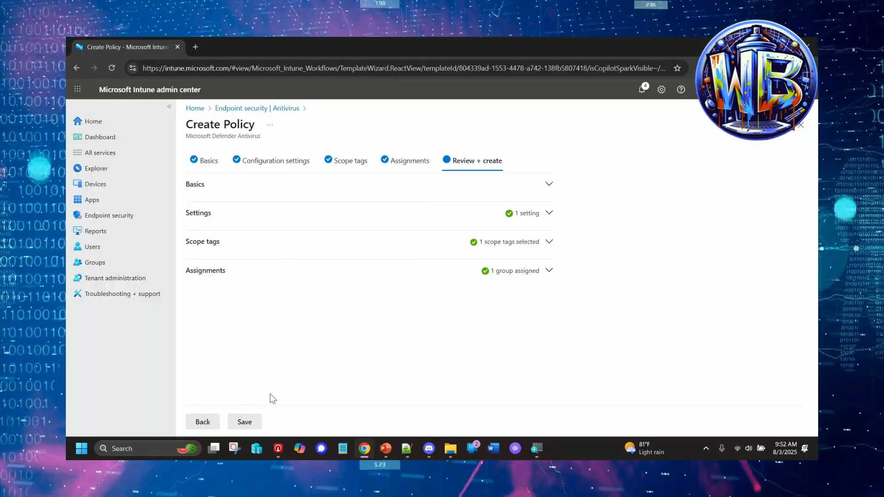
{"action": "left_click", "coordinate": [544, 188]}
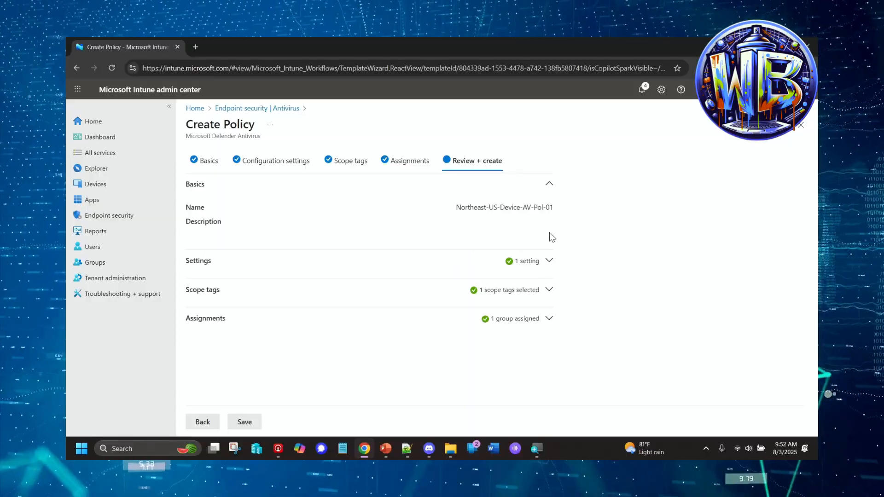
{"action": "left_click", "coordinate": [550, 259]}
{"action": "left_click", "coordinate": [550, 261]}
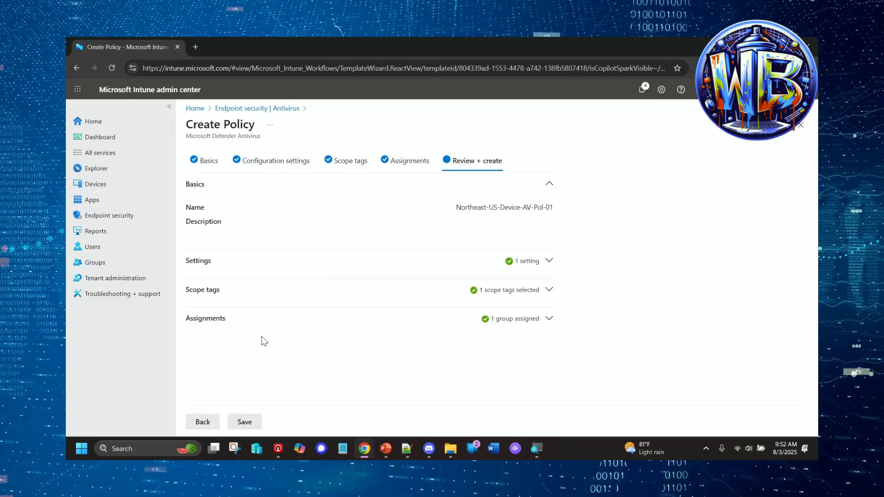
{"action": "left_click", "coordinate": [247, 421]}
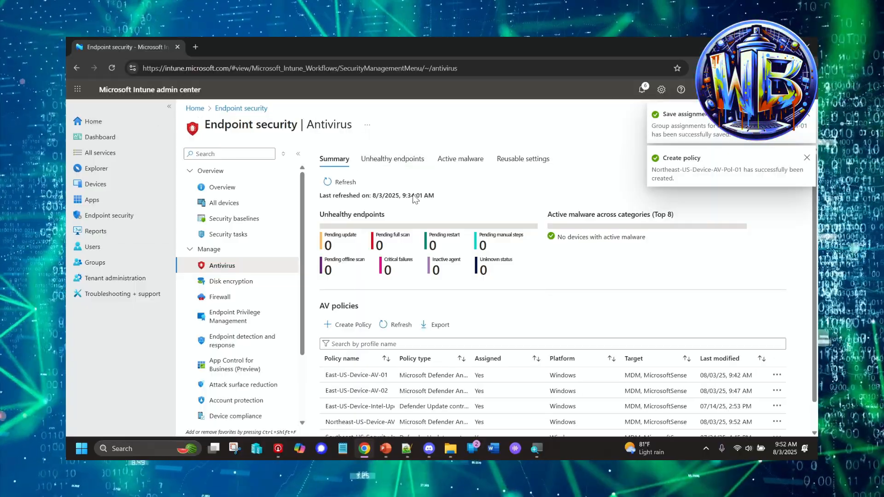
Open the Northeast-US-Device-AV-Pol-01 policy, view its per setting status report, and look over its basics and assignment properties.
{"action": "scroll", "coordinate": [406, 323], "scroll_direction": "down", "scroll_amount": 2}
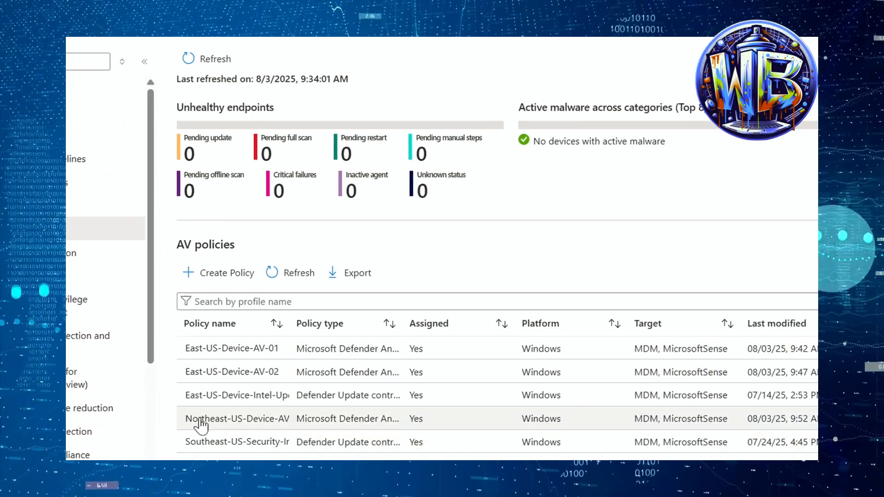
{"action": "left_click", "coordinate": [203, 424]}
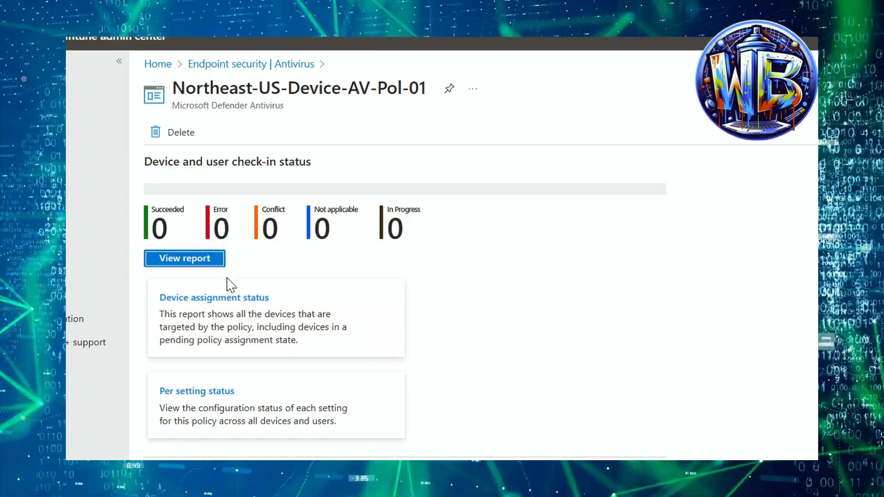
{"action": "left_click", "coordinate": [179, 411]}
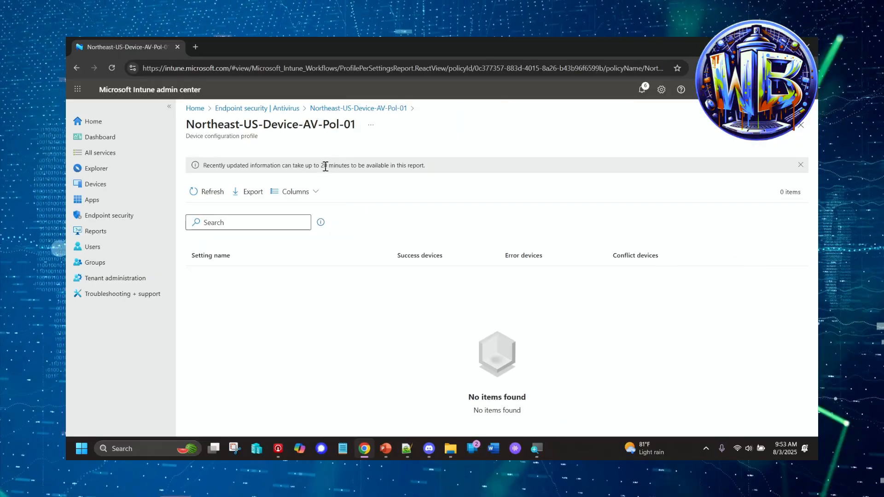
{"action": "left_click", "coordinate": [327, 108]}
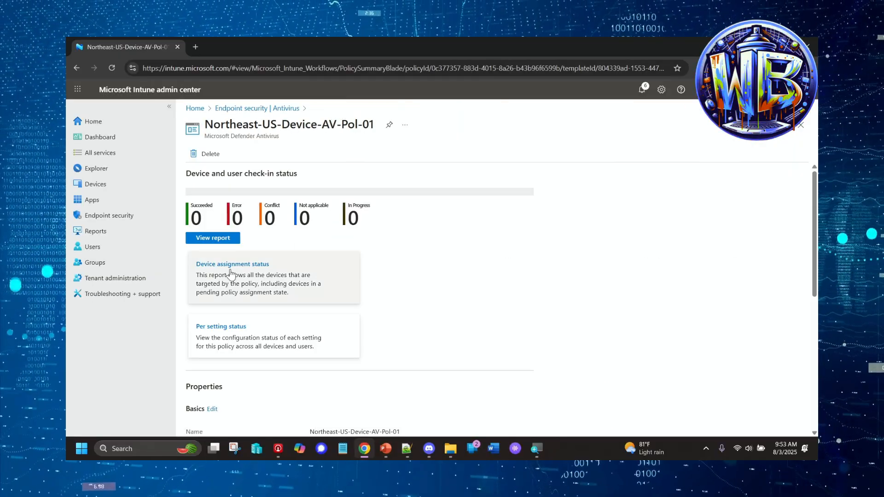
{"action": "scroll", "coordinate": [228, 279], "scroll_direction": "down", "scroll_amount": 5}
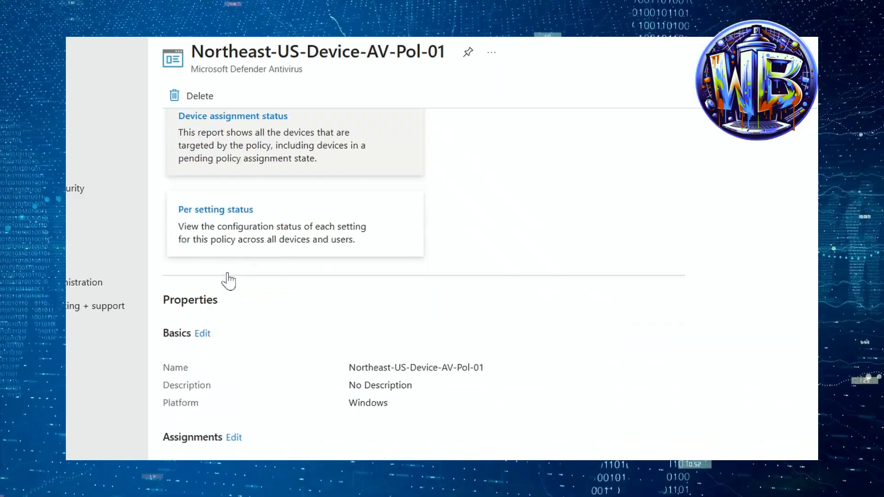
{"action": "scroll", "coordinate": [232, 280], "scroll_direction": "down", "scroll_amount": 2}
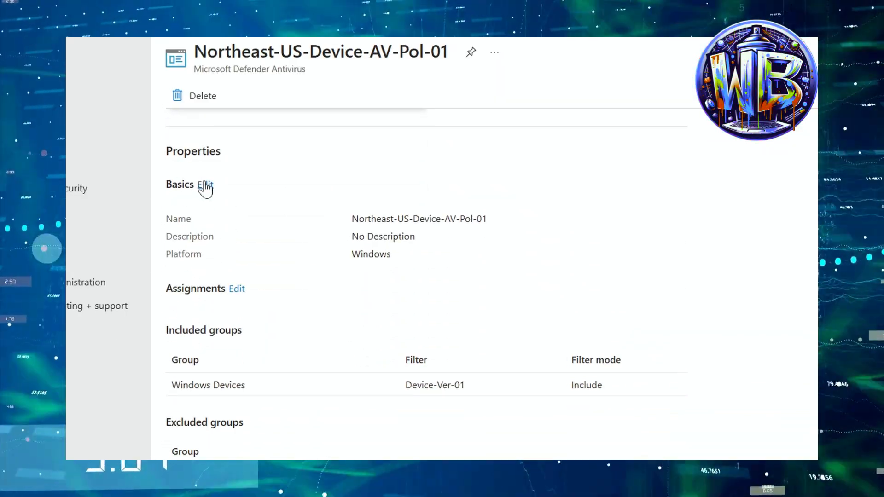
{"action": "scroll", "coordinate": [257, 278], "scroll_direction": "down", "scroll_amount": 2}
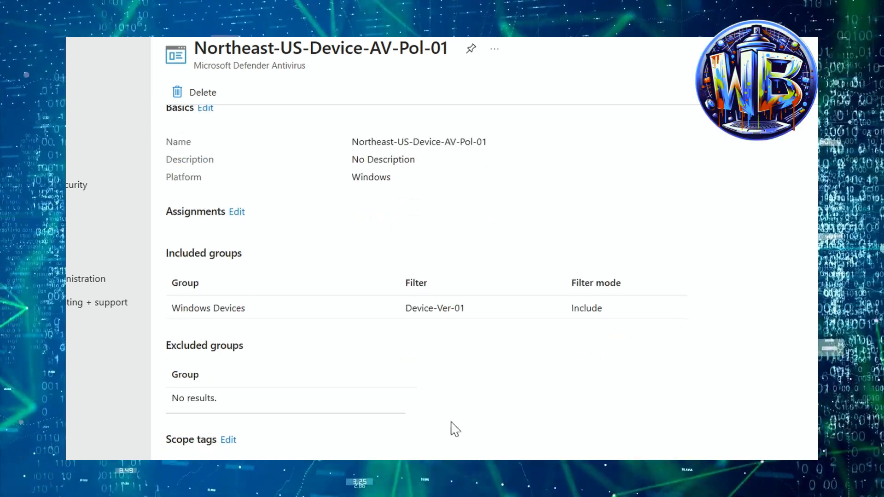
Edit the policy's assignments to remove the Device-Ver-01 filter from the Windows Devices group and save the change.
{"action": "left_click", "coordinate": [236, 212]}
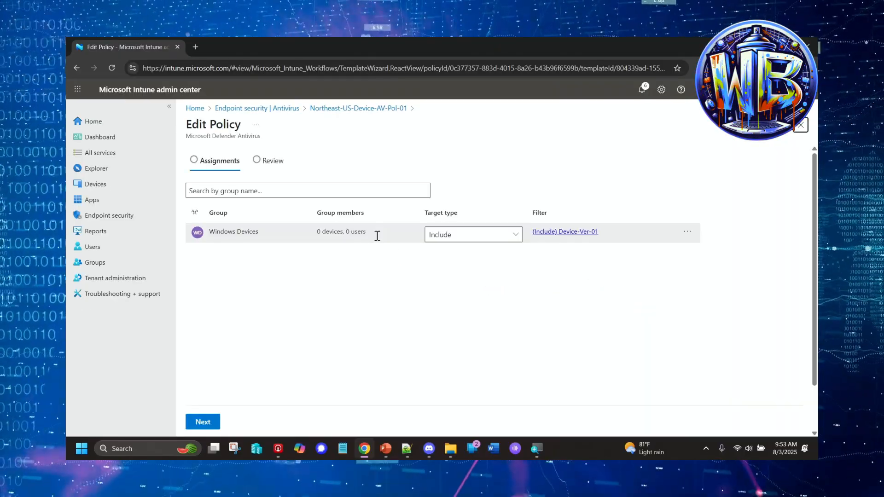
{"action": "left_click", "coordinate": [584, 232]}
{"action": "left_click", "coordinate": [368, 340]}
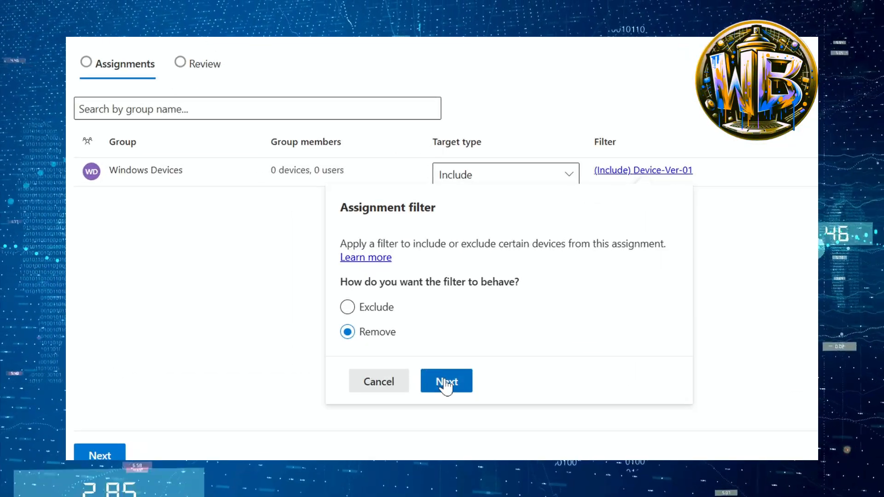
{"action": "left_click", "coordinate": [446, 382]}
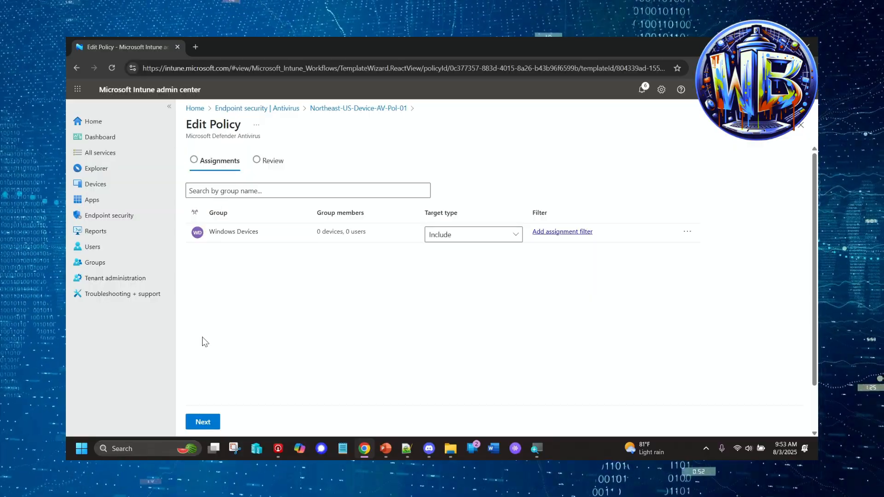
{"action": "left_click", "coordinate": [204, 419]}
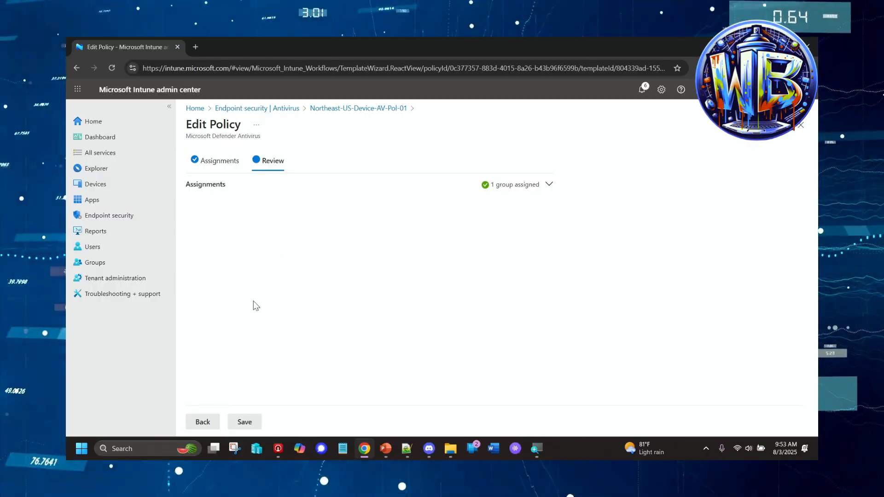
{"action": "left_click", "coordinate": [251, 421]}
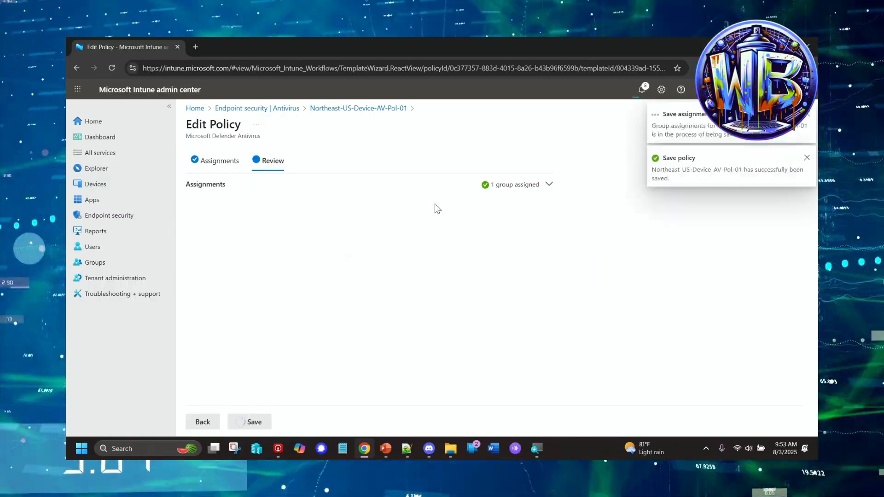